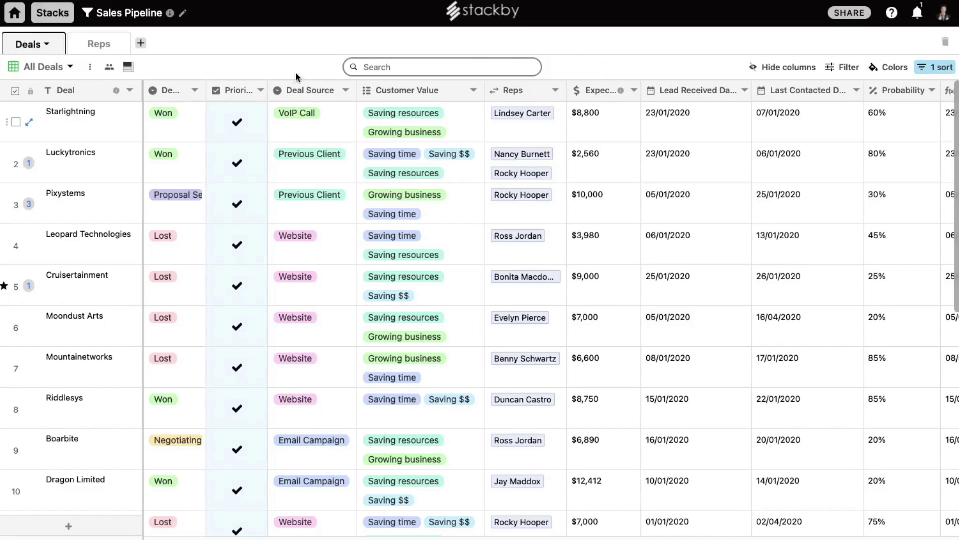
# Examine the collaborator and lock permission options available for the All Deals view.
pyautogui.click(109, 67)
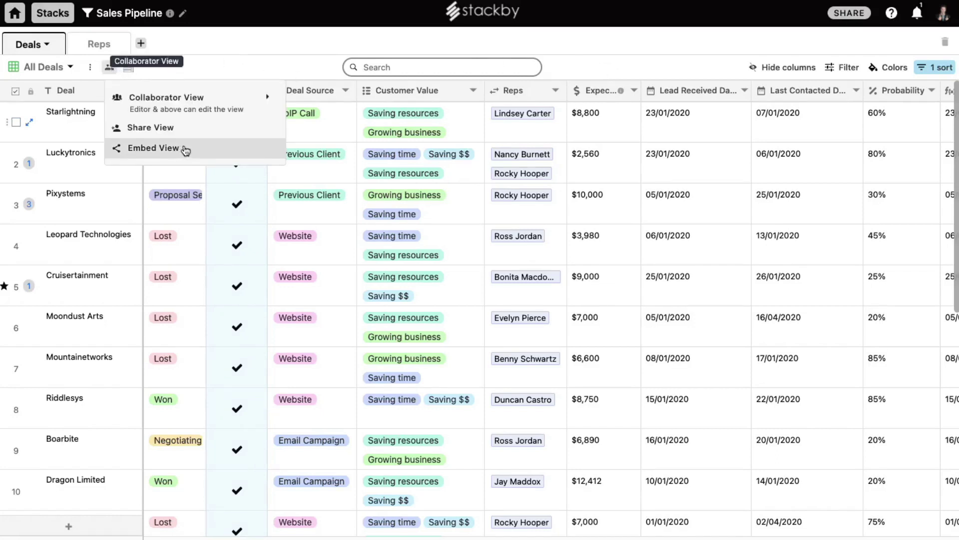
pyautogui.moveTo(216, 115)
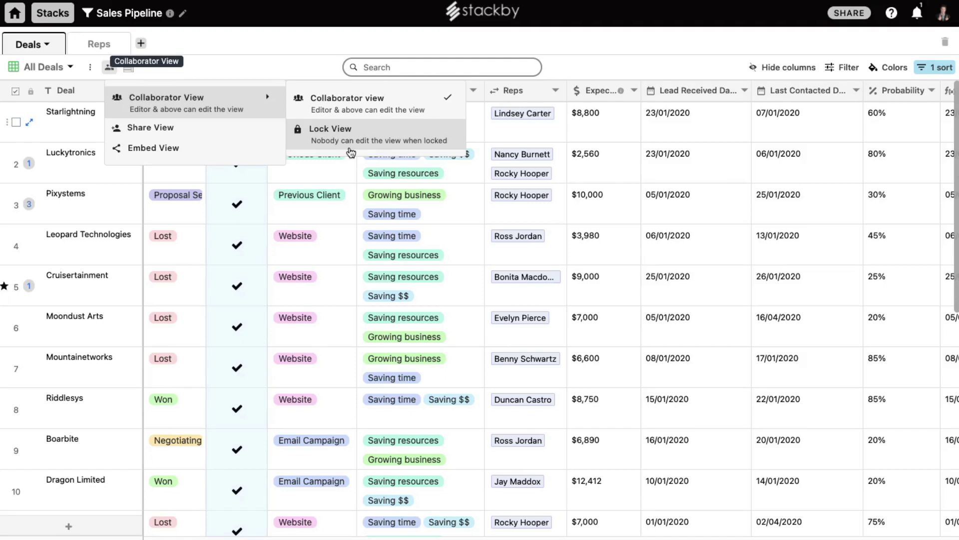
pyautogui.click(291, 68)
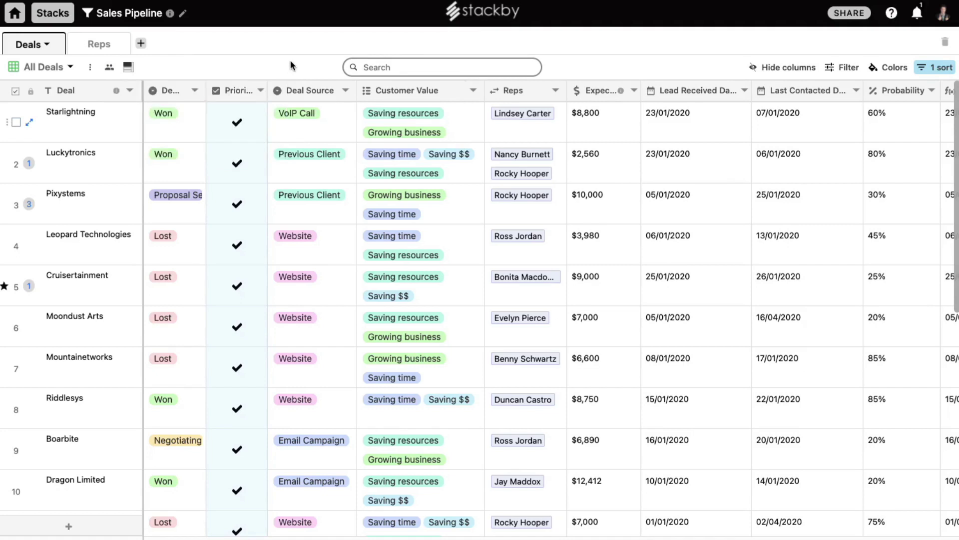
# Lock the Won Deals view with a message telling collaborators not to unlock it without prior permission from the named colleague.
pyautogui.click(71, 68)
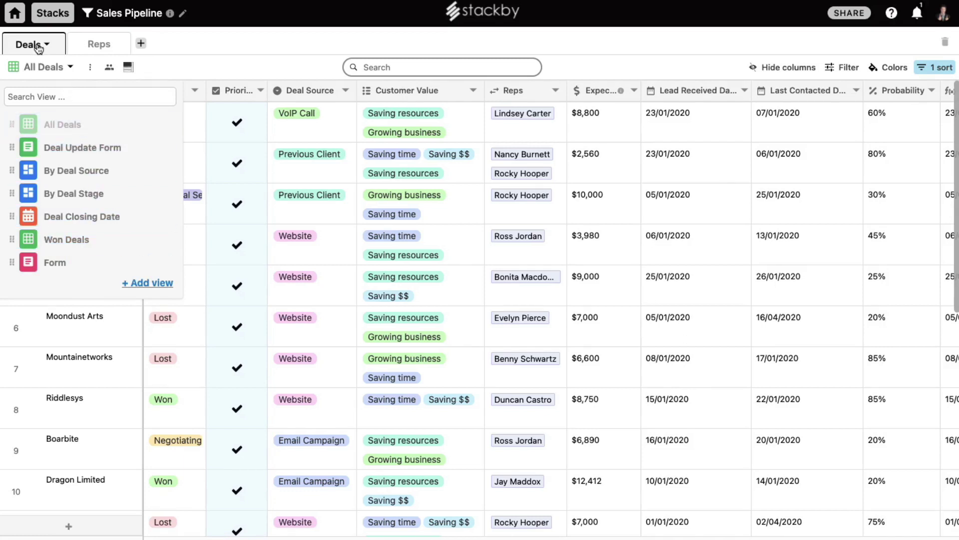
pyautogui.click(100, 242)
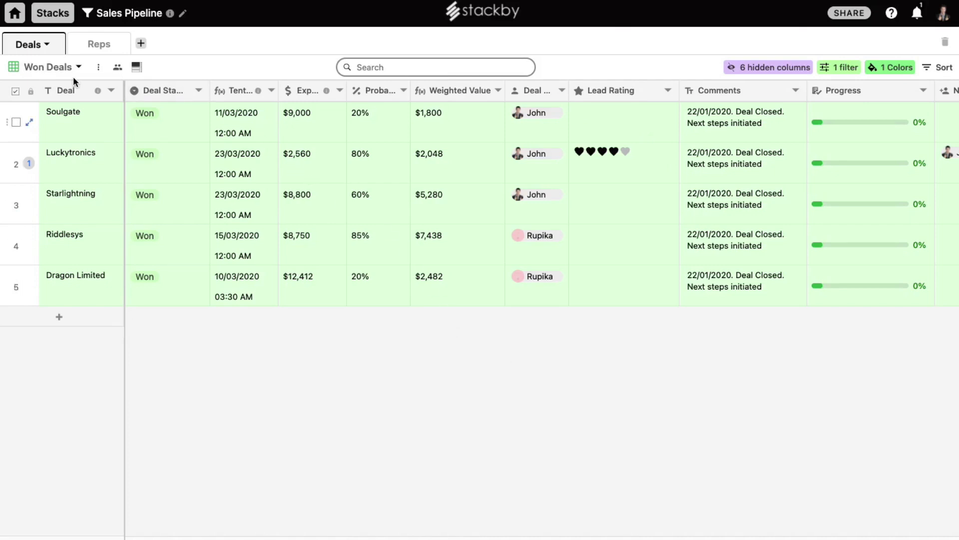
pyautogui.click(116, 69)
pyautogui.moveTo(142, 106)
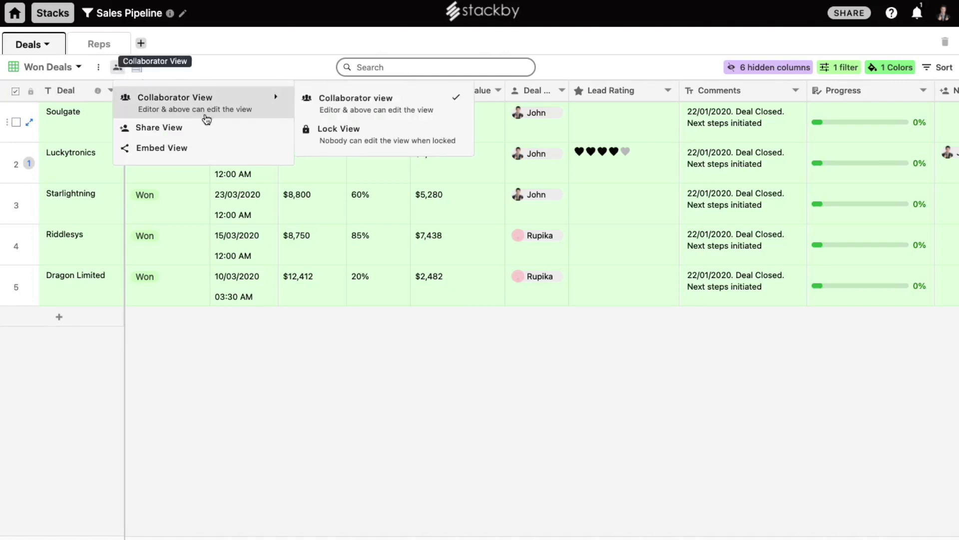
pyautogui.click(381, 144)
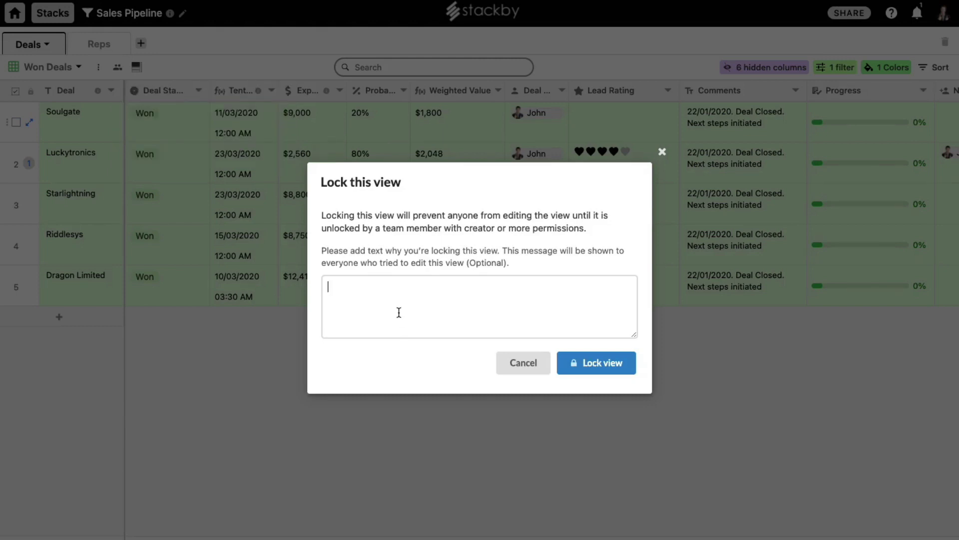
pyautogui.write("Don't unlock this view without t")
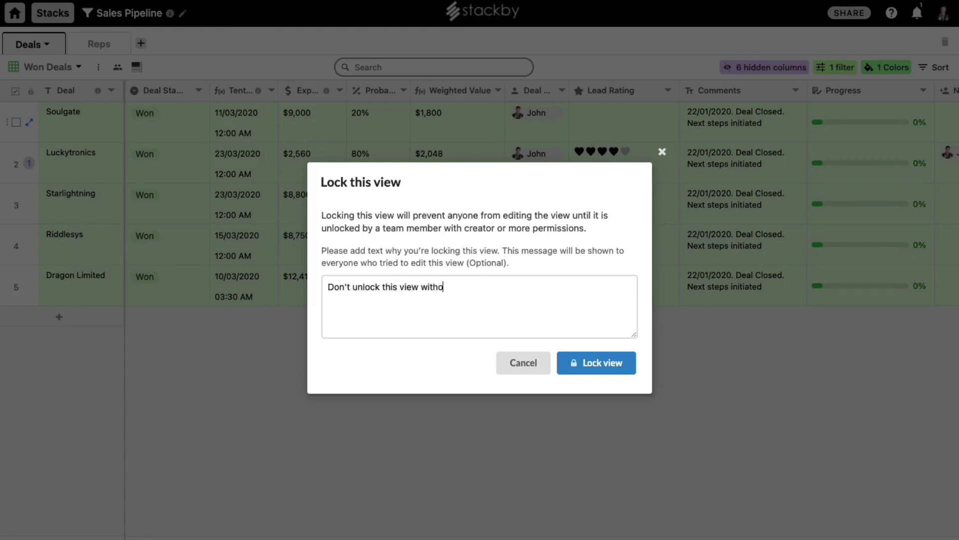
pyautogui.press('BackSpace')
pyautogui.write('prior permission from Andy!')
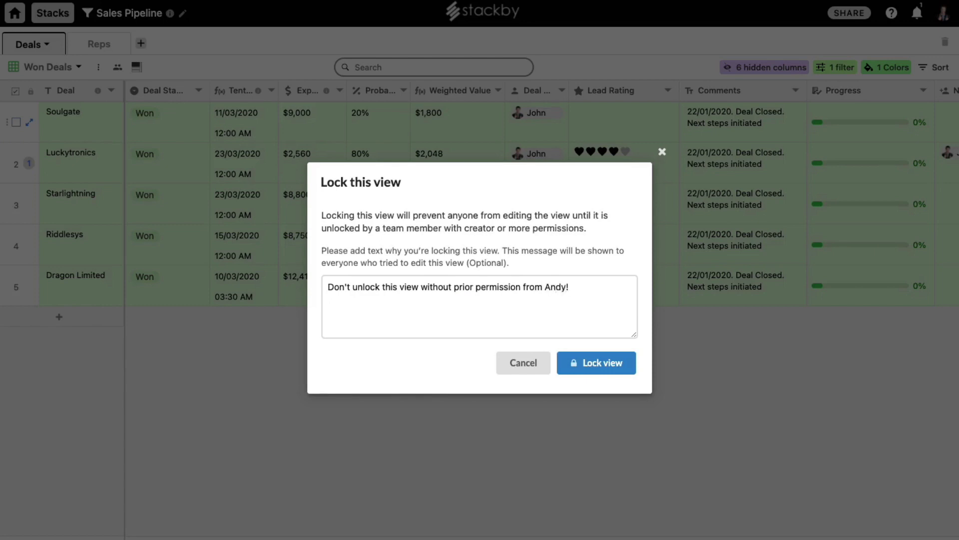
pyautogui.click(607, 360)
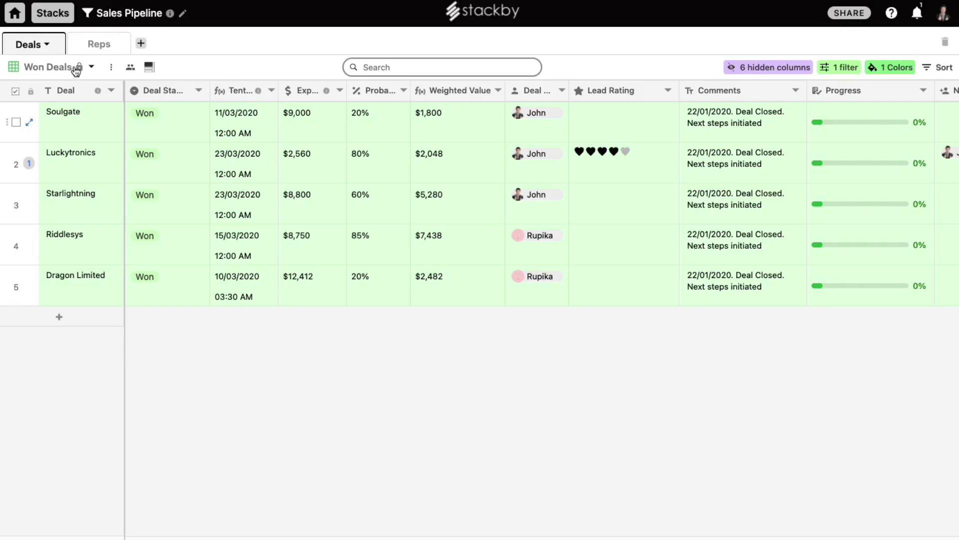
# Check the row height, hidden columns, filter, colors and sort settings of the locked Won Deals view.
pyautogui.click(149, 69)
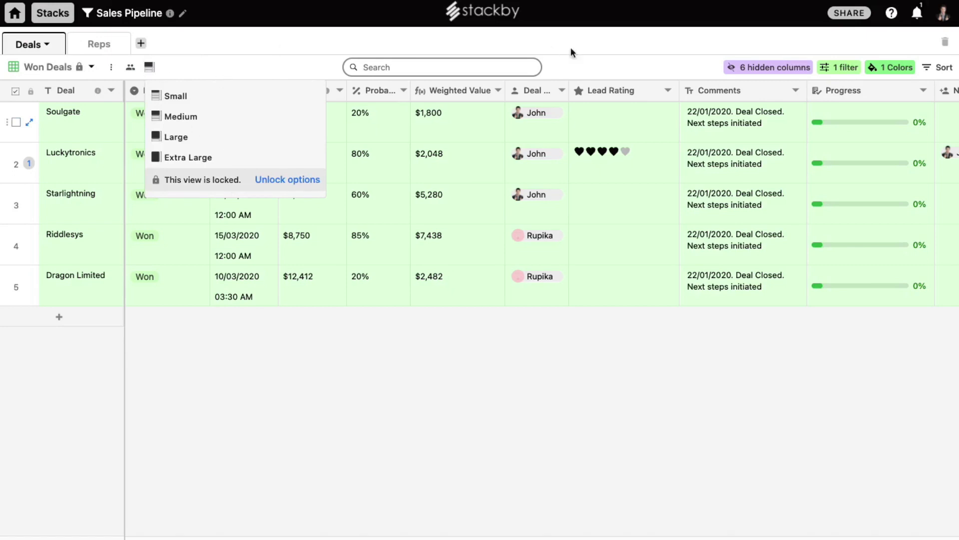
pyautogui.click(759, 70)
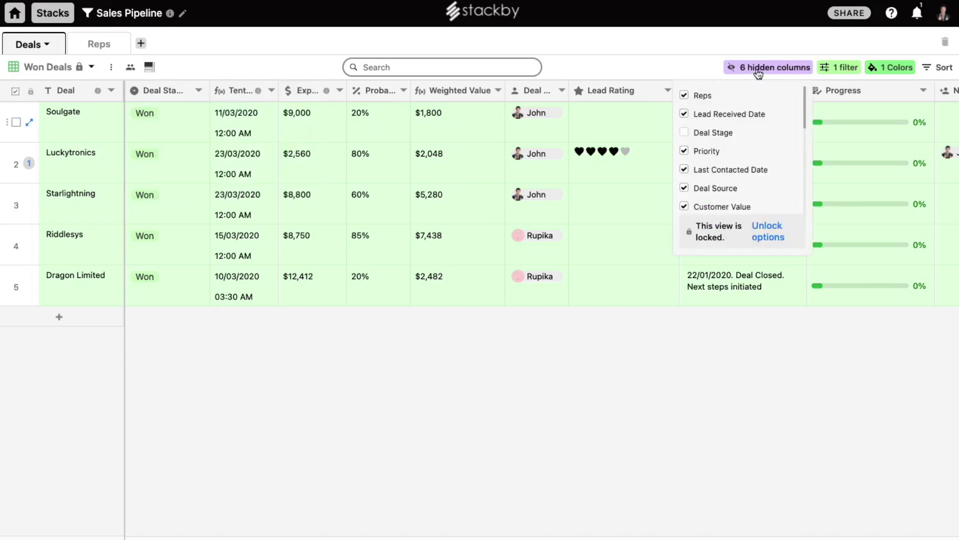
pyautogui.click(848, 70)
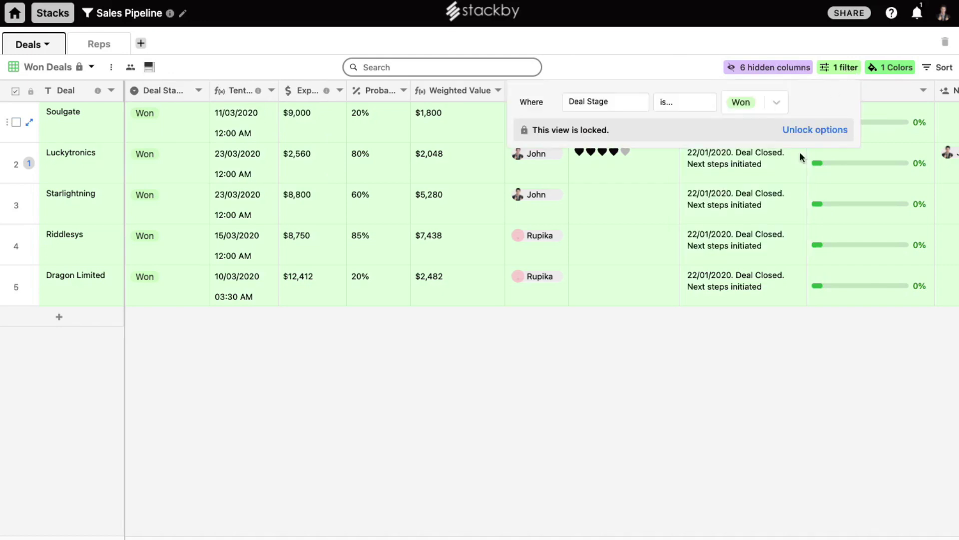
pyautogui.click(896, 72)
pyautogui.click(932, 68)
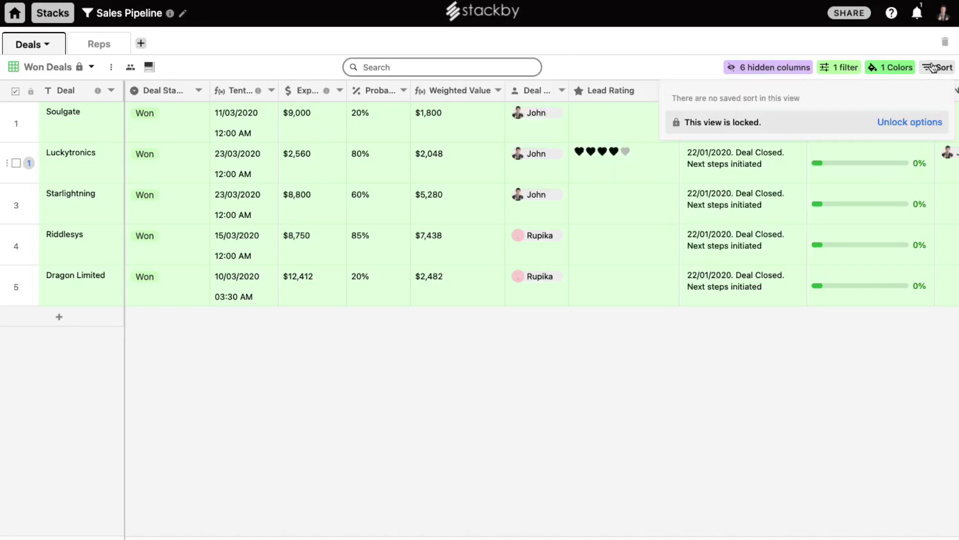
pyautogui.click(612, 44)
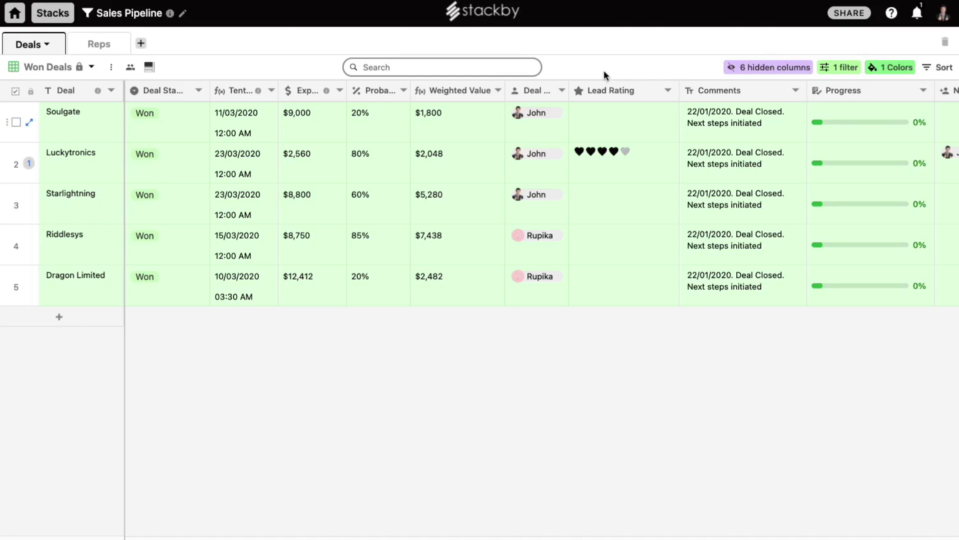
# Lock the By Deal Stage kanban view without adding a message.
pyautogui.click(92, 66)
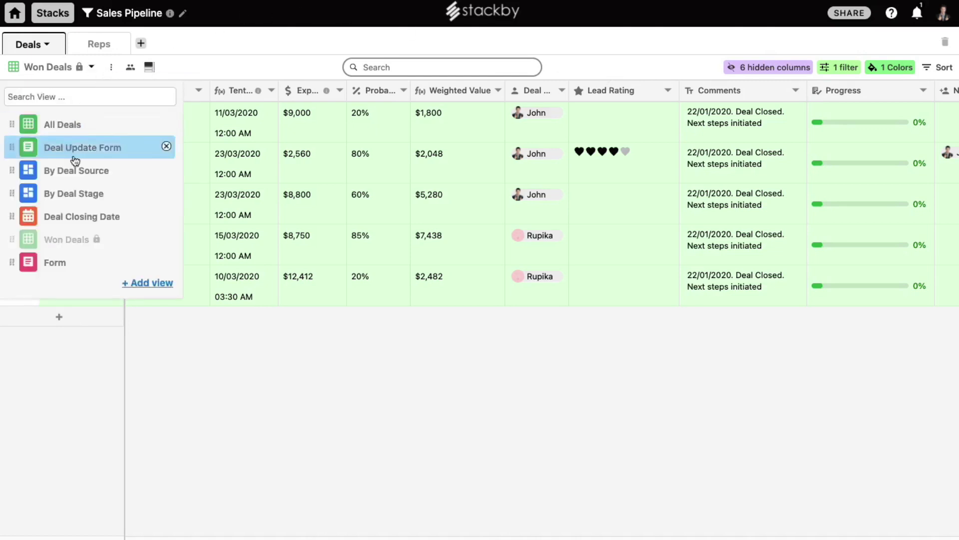
pyautogui.click(99, 171)
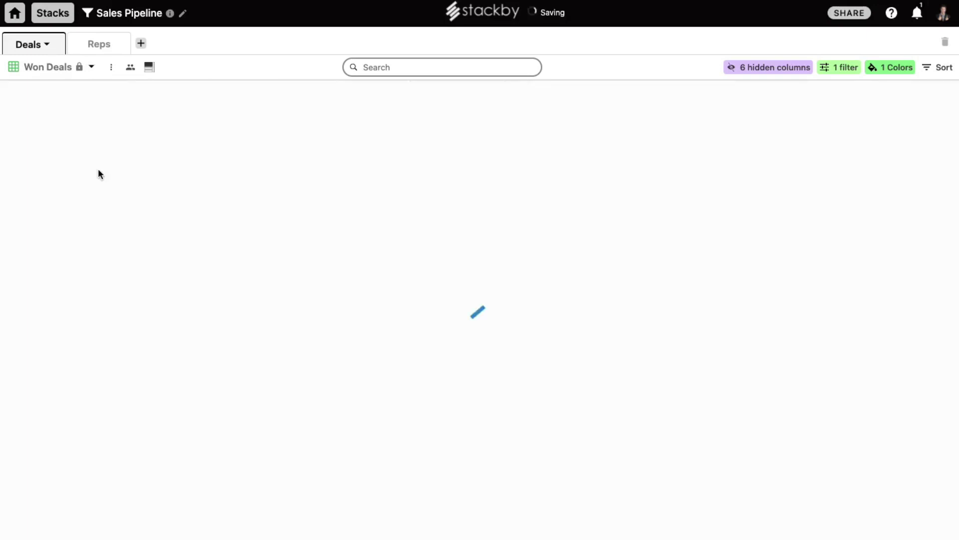
pyautogui.click(101, 69)
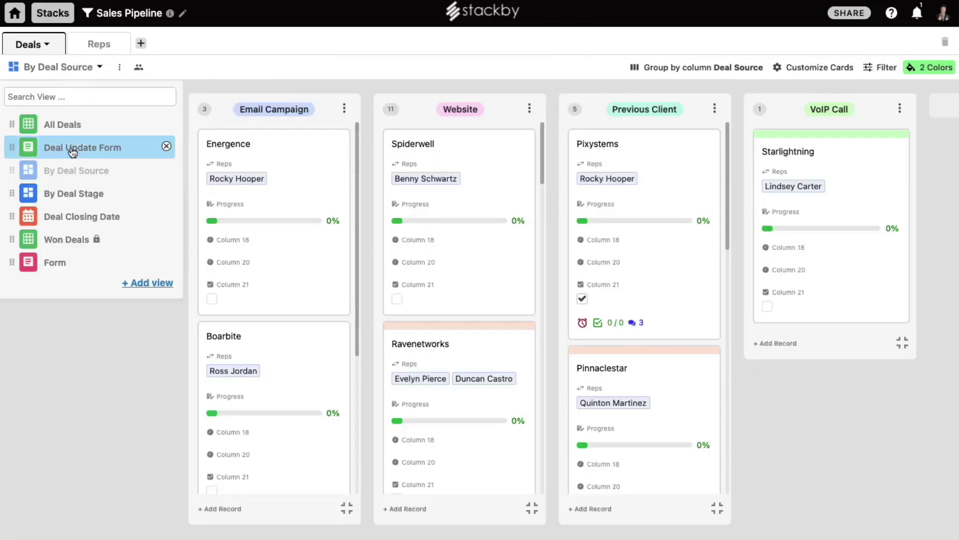
pyautogui.click(89, 185)
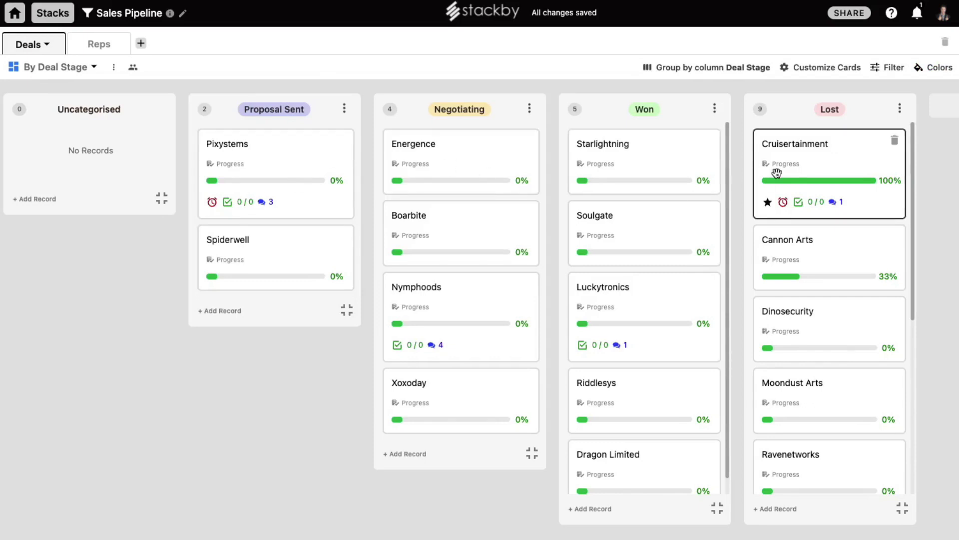
pyautogui.click(132, 67)
pyautogui.moveTo(285, 100)
pyautogui.click(360, 131)
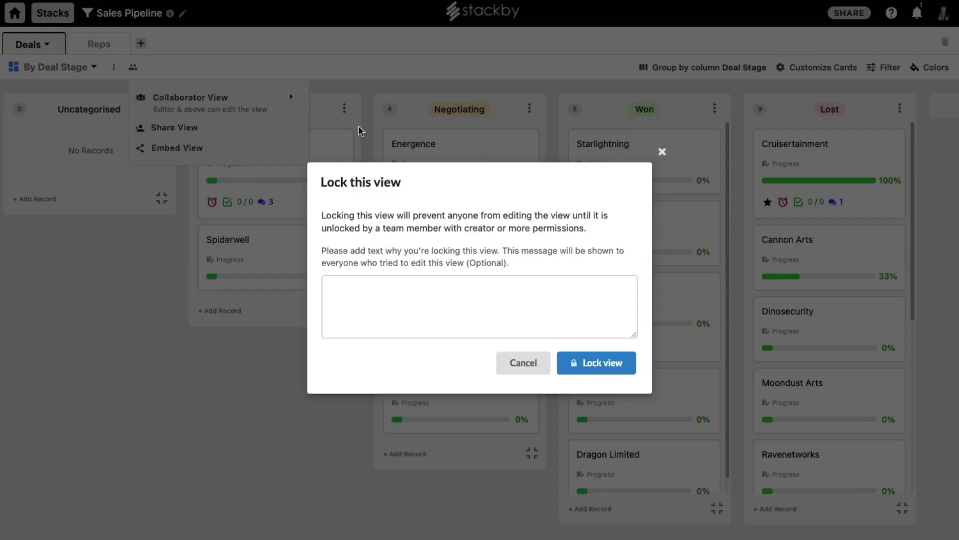
pyautogui.click(573, 364)
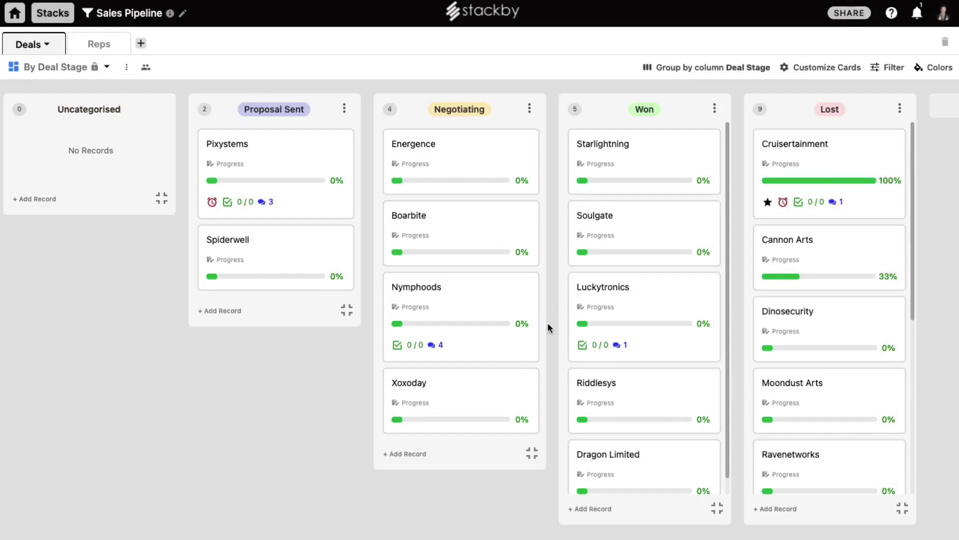
# Unlock the Won Deals view by turning it back into a collaborator view.
pyautogui.click(106, 67)
pyautogui.click(100, 127)
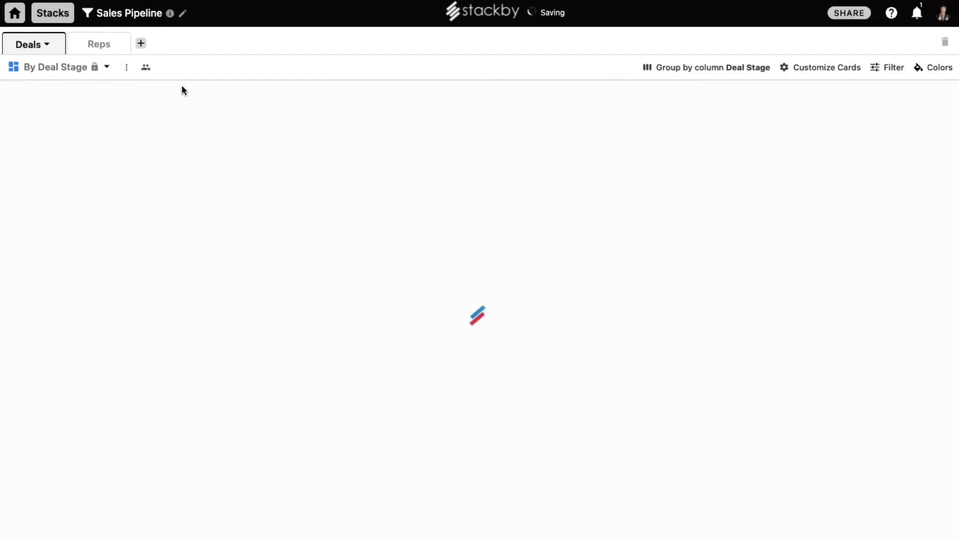
pyautogui.click(69, 67)
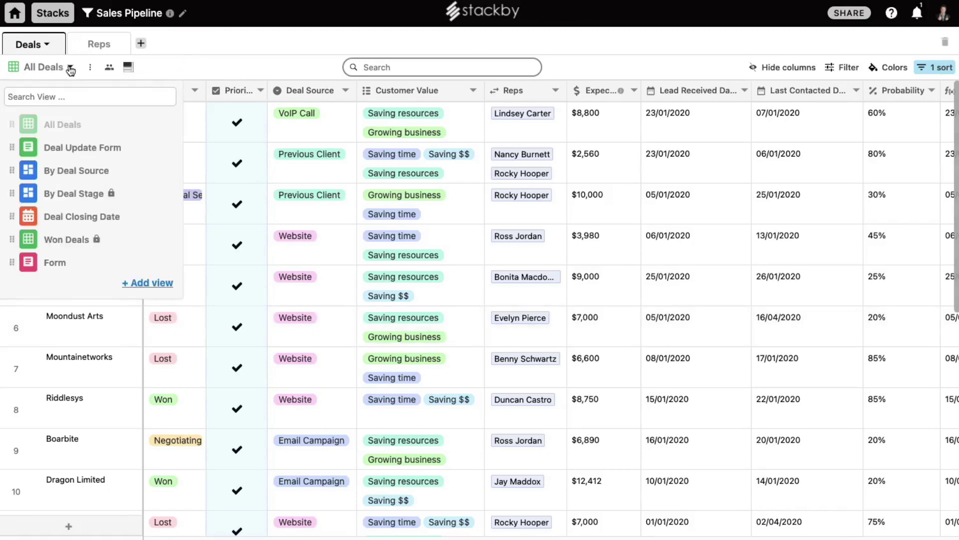
pyautogui.click(96, 240)
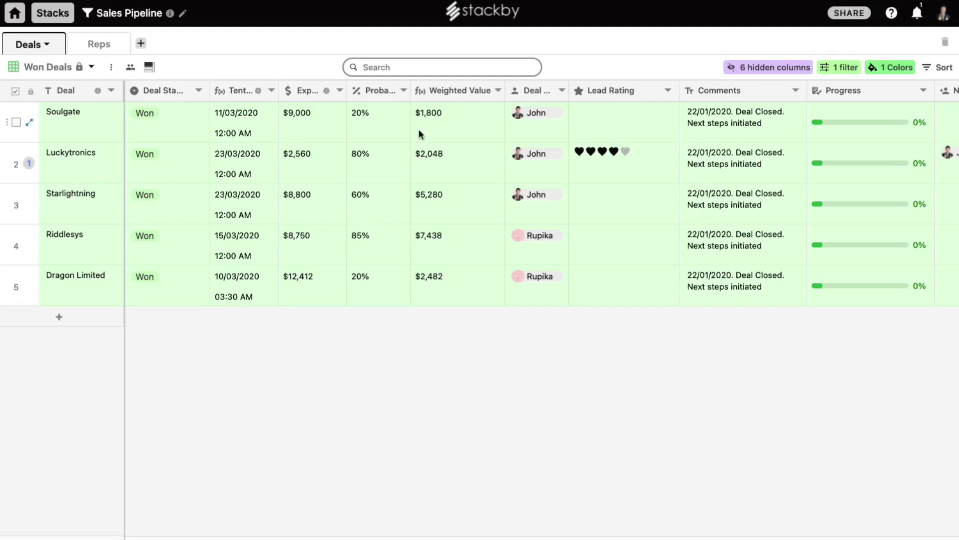
pyautogui.click(130, 69)
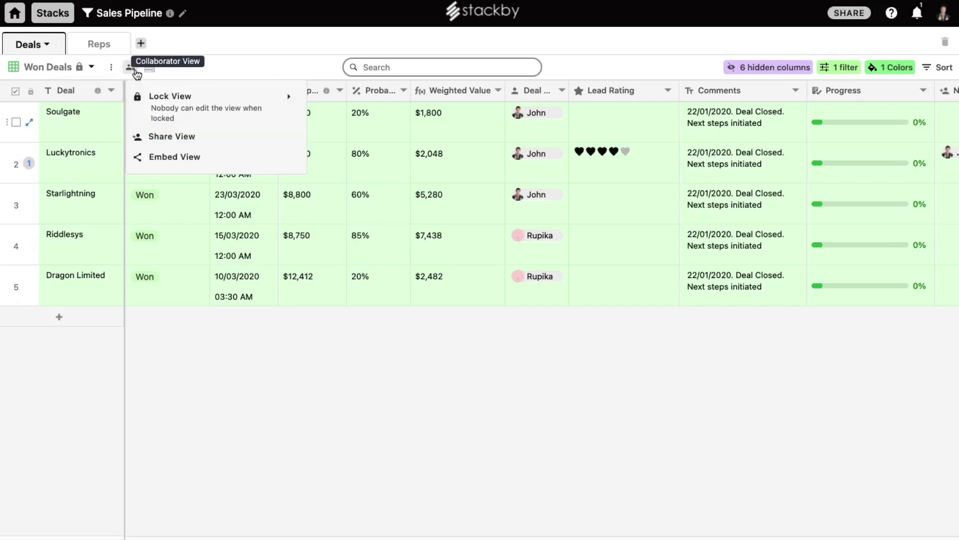
pyautogui.moveTo(244, 119)
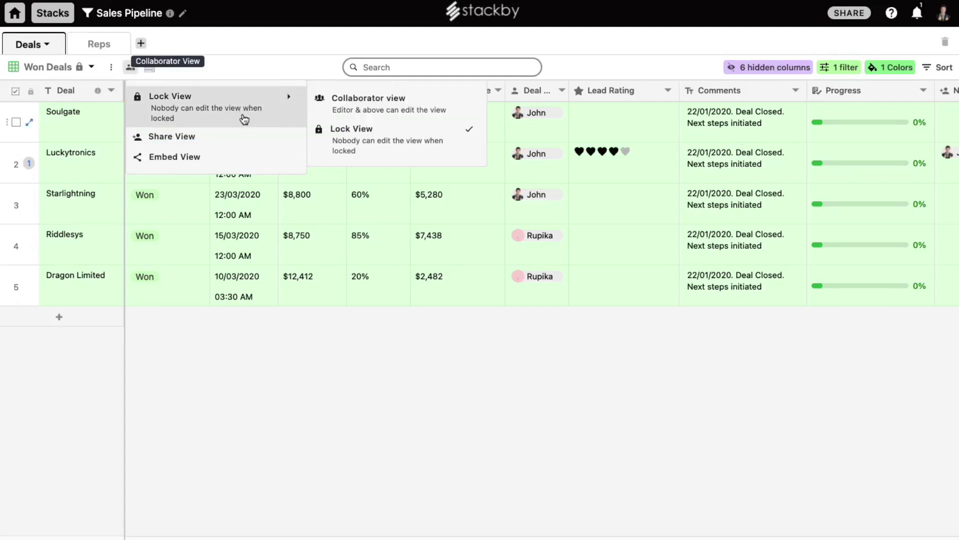
pyautogui.click(395, 110)
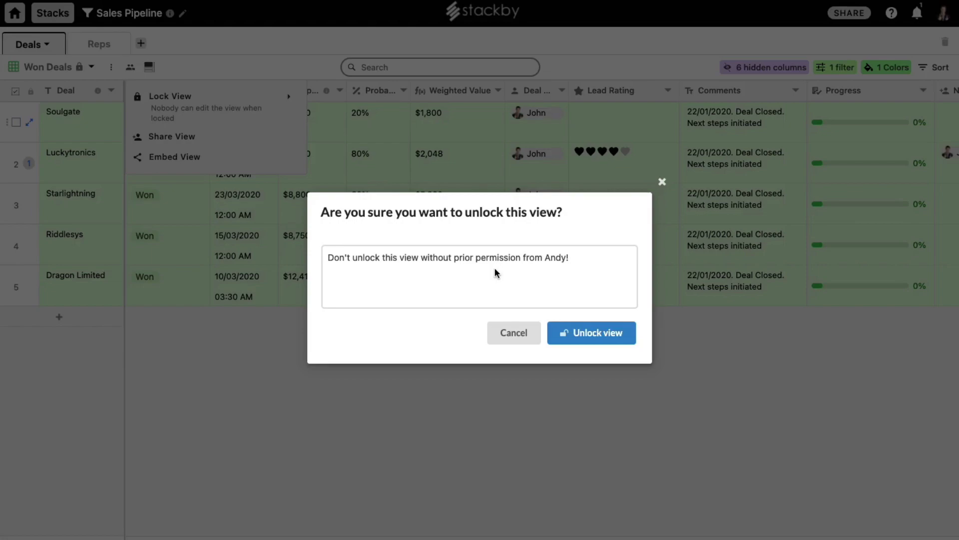
pyautogui.click(583, 336)
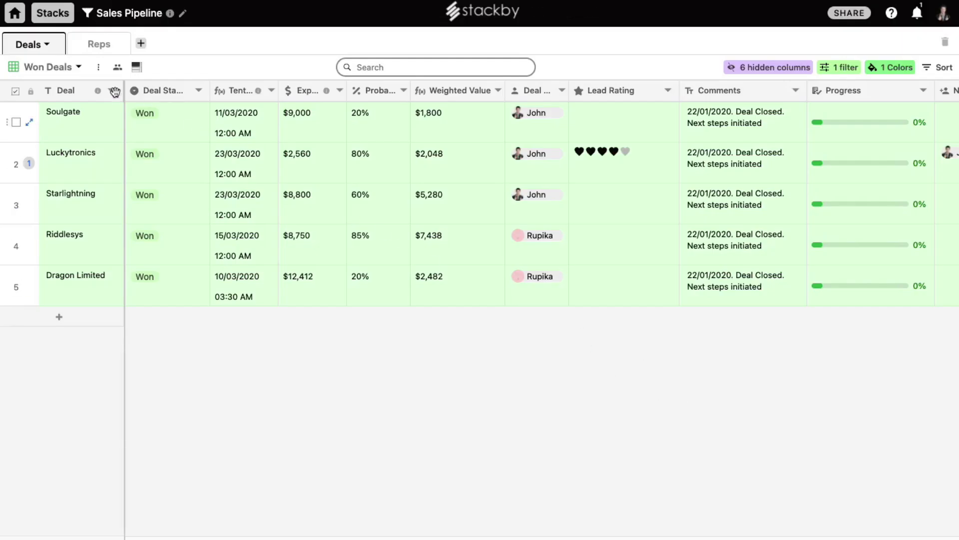
# Check the grouping, card customization and filter settings of the locked By Deal Stage view.
pyautogui.click(79, 69)
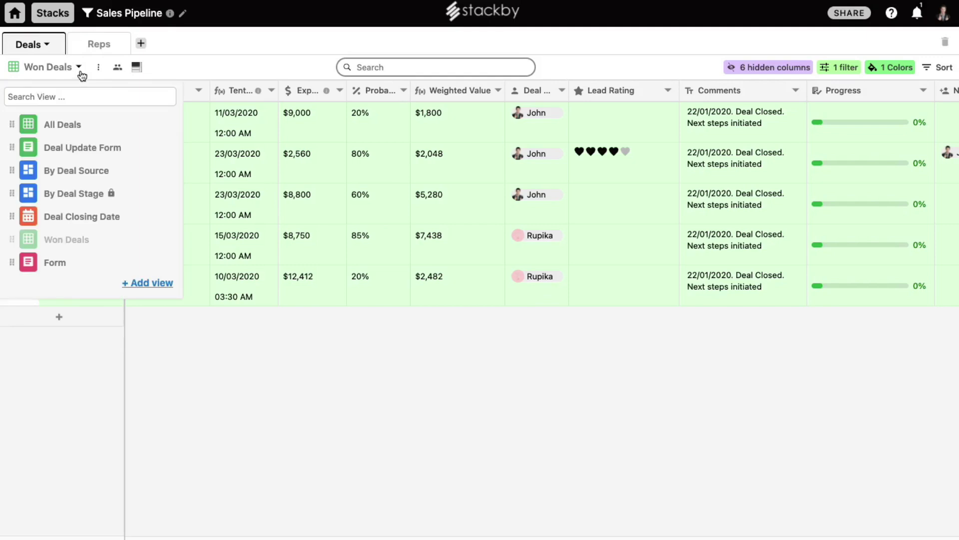
pyautogui.click(97, 195)
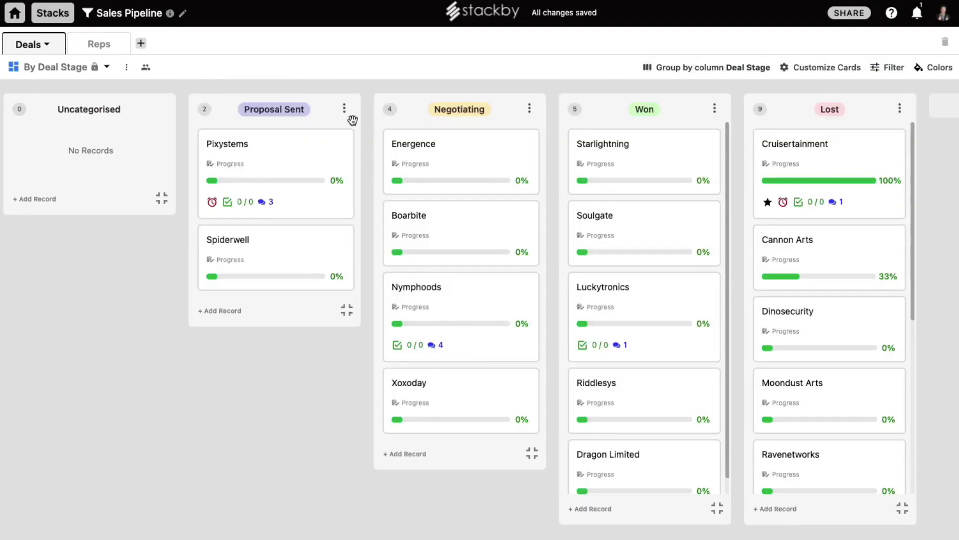
pyautogui.click(731, 70)
pyautogui.click(798, 76)
pyautogui.click(827, 67)
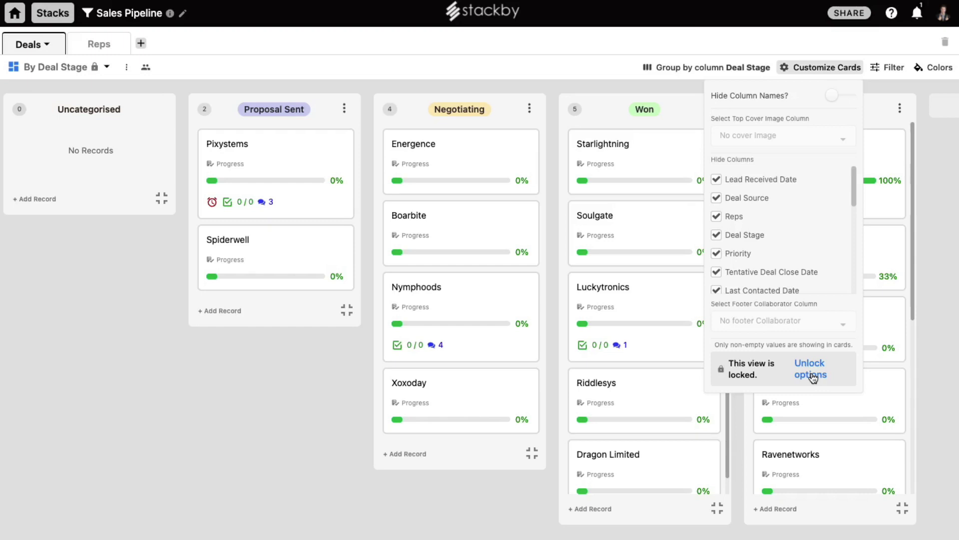
pyautogui.click(879, 75)
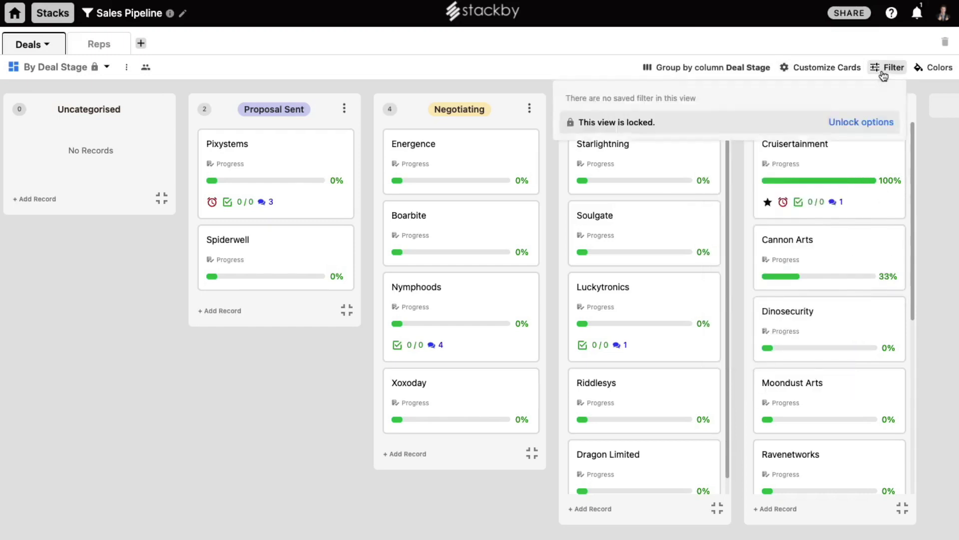
# Unlock the By Deal Stage view from its filter settings and keep Deal Stage as the grouping field.
pyautogui.click(860, 123)
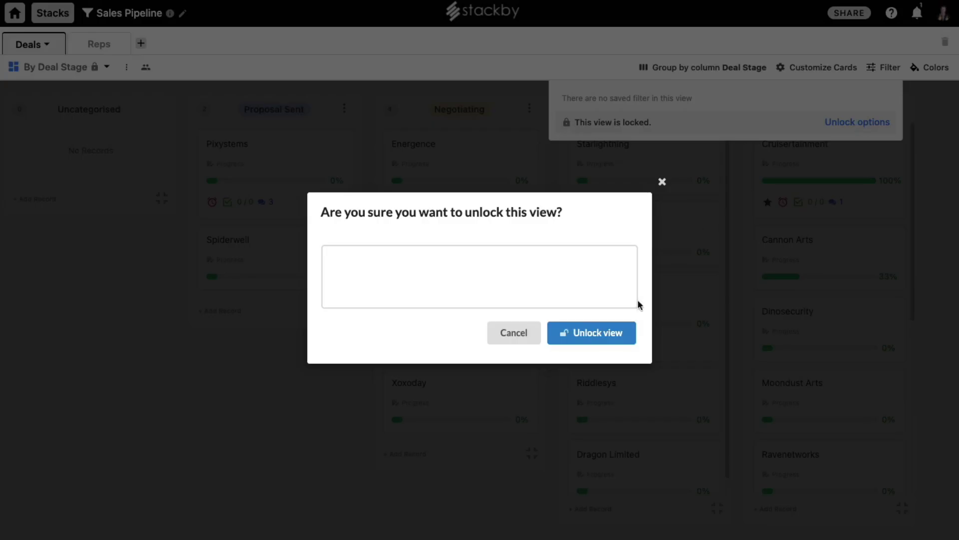
pyautogui.click(607, 340)
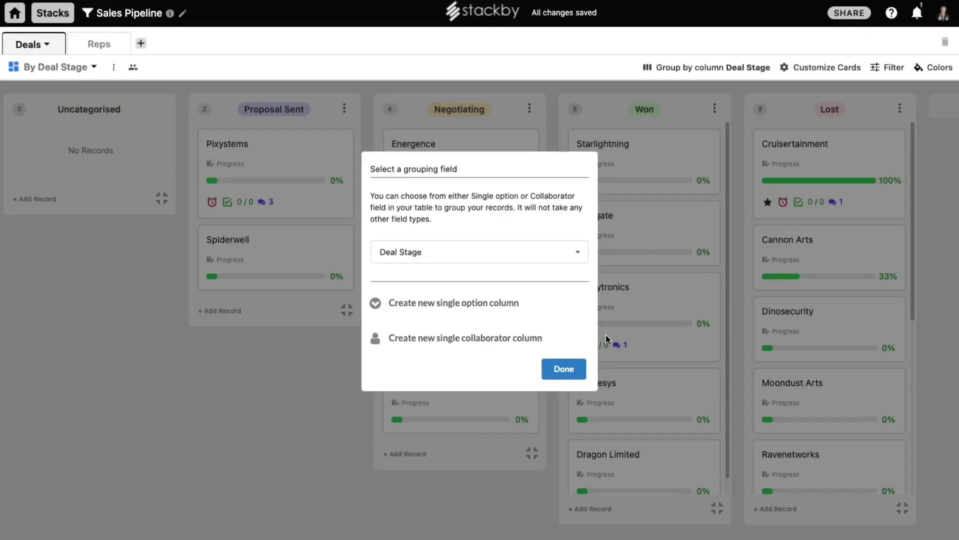
pyautogui.click(563, 370)
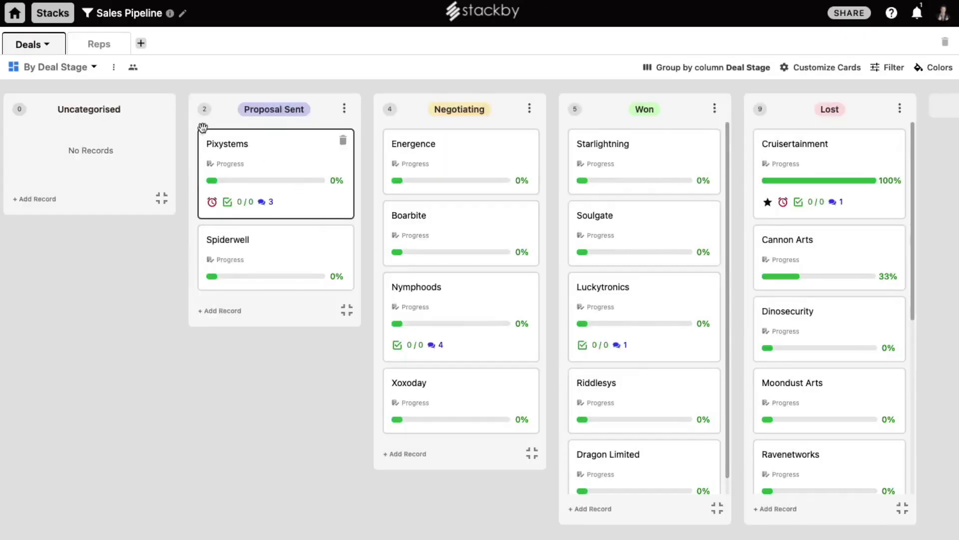
# Review the list of views for remaining locks and switch back to the All Deals view.
pyautogui.click(94, 68)
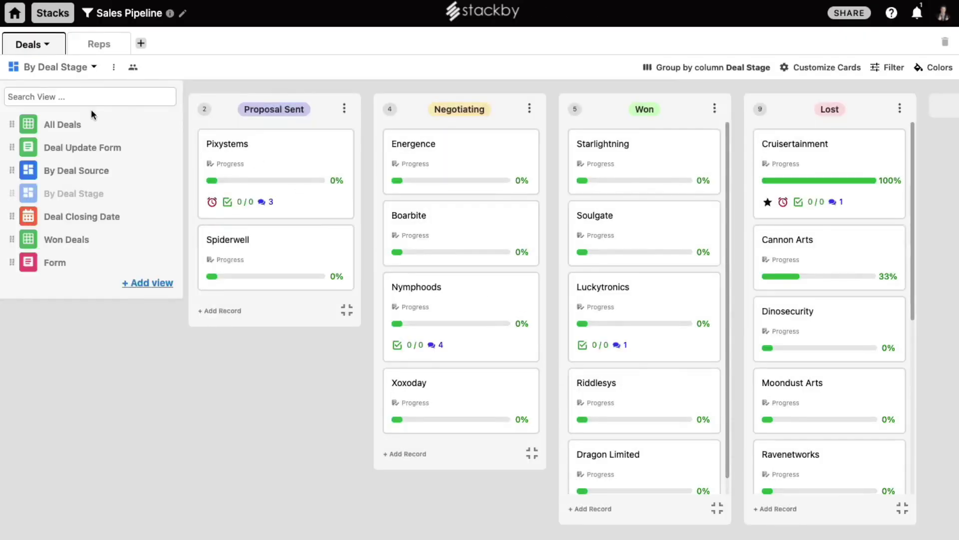
pyautogui.click(727, 49)
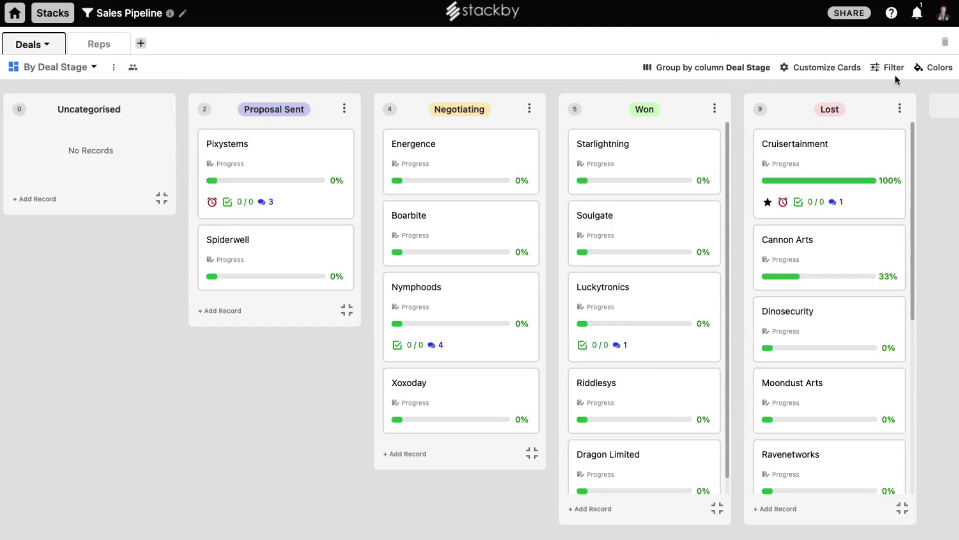
pyautogui.click(95, 69)
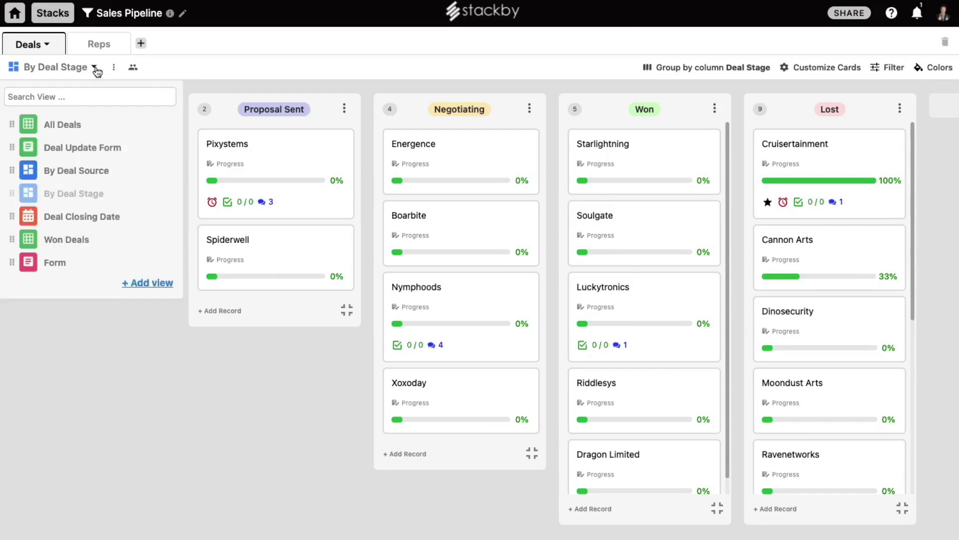
pyautogui.click(76, 121)
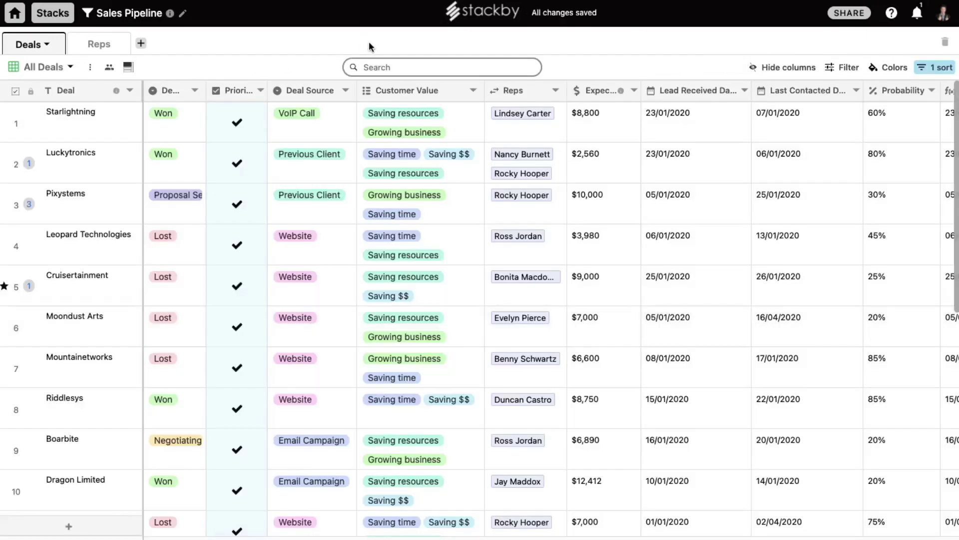